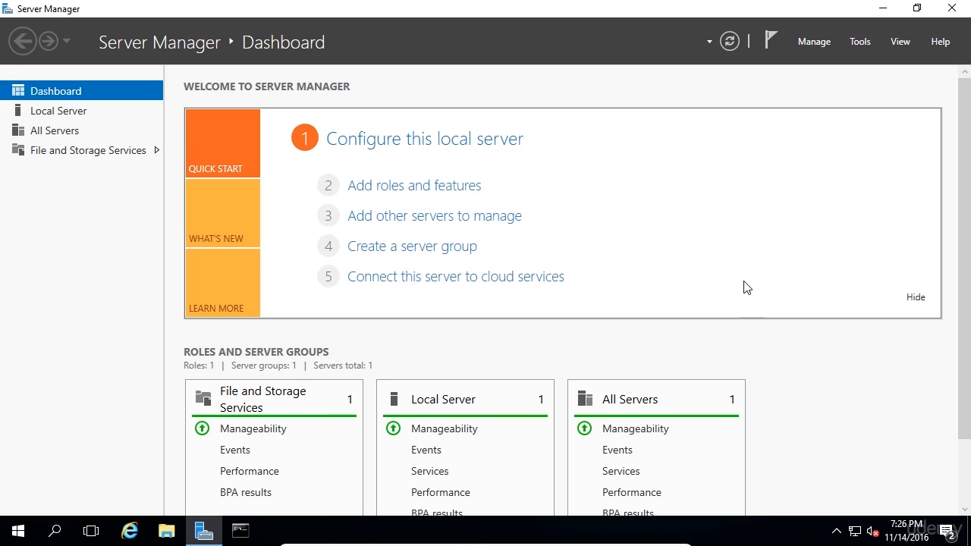
- Open the Add Roles and Features wizard and continue with role-based installation on server ITFDC01
left_click(814, 43)
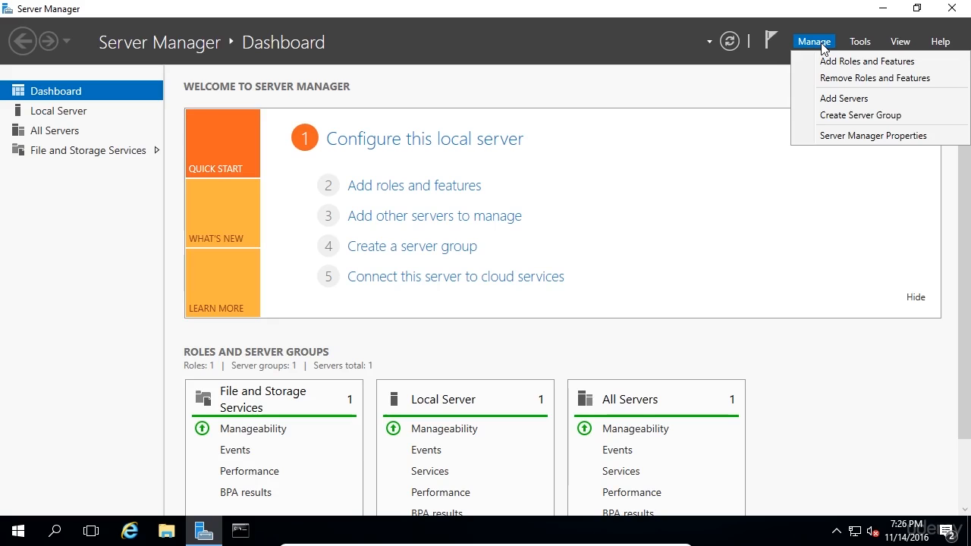
left_click(827, 64)
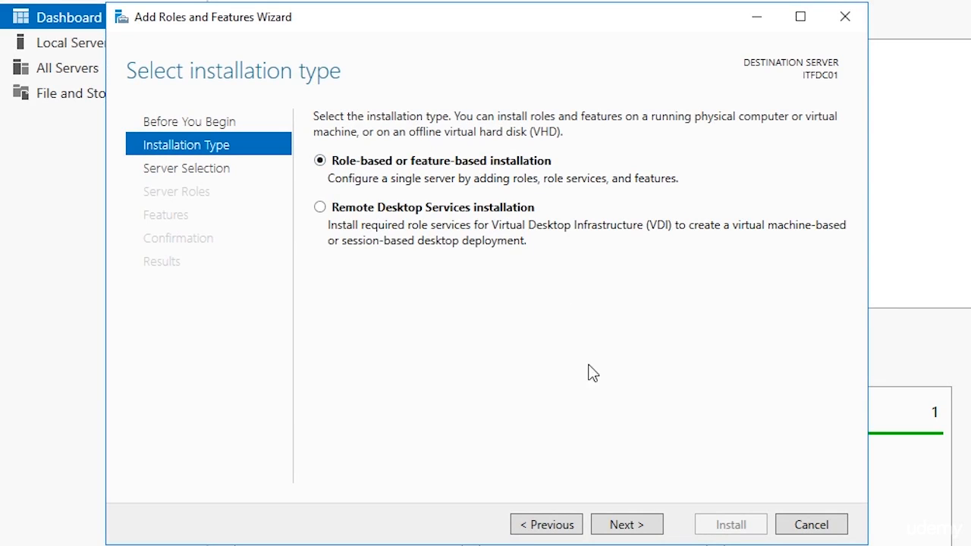
left_click(617, 525)
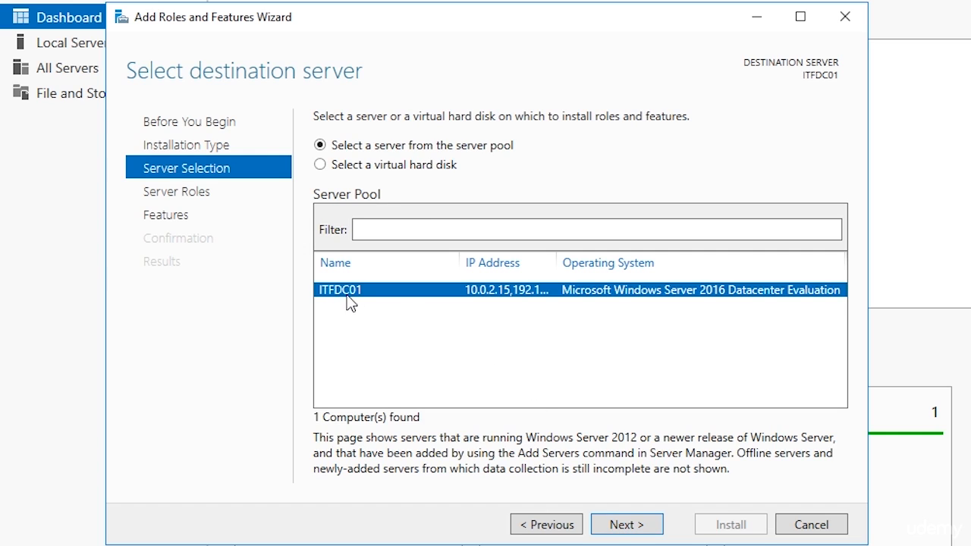
left_click(618, 525)
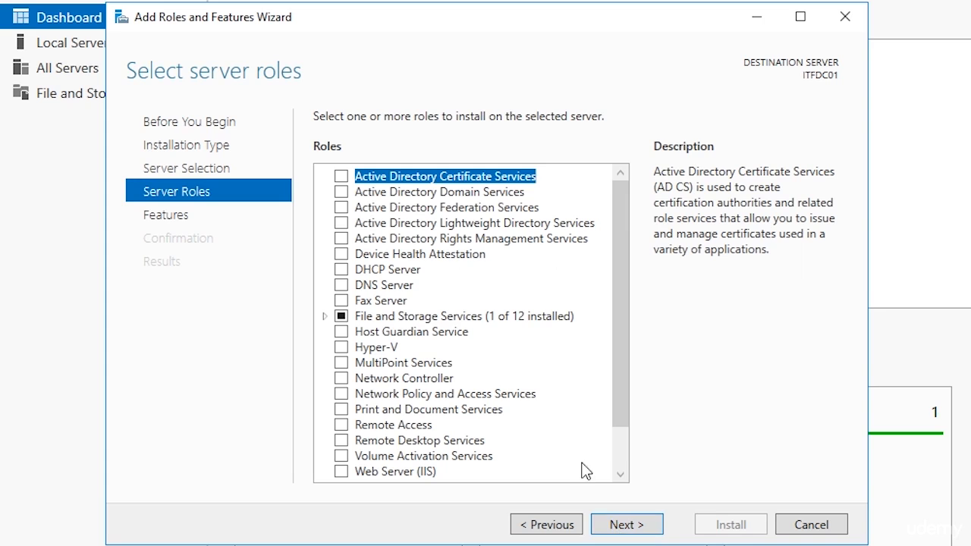
- Select the Active Directory Domain Services role with its required management features and install it
left_click(341, 192)
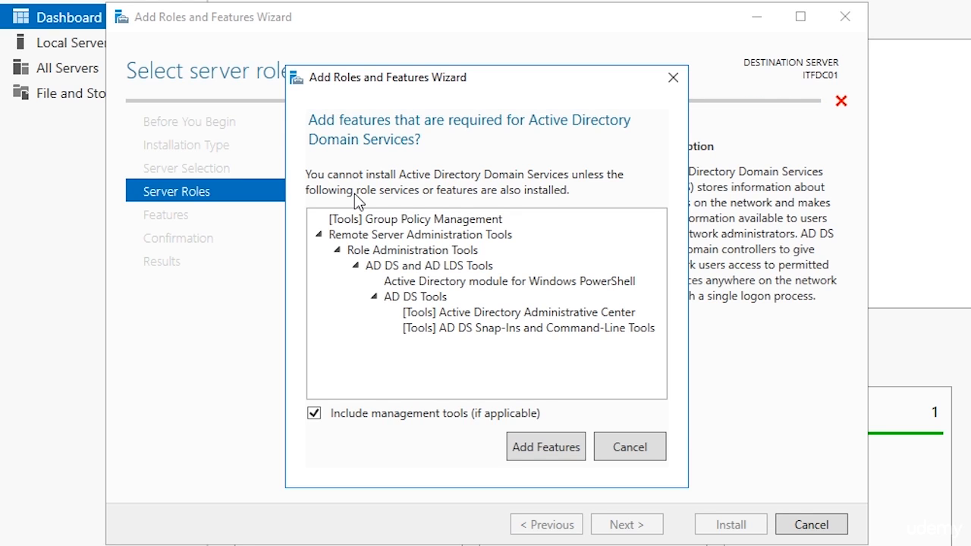
left_click(538, 455)
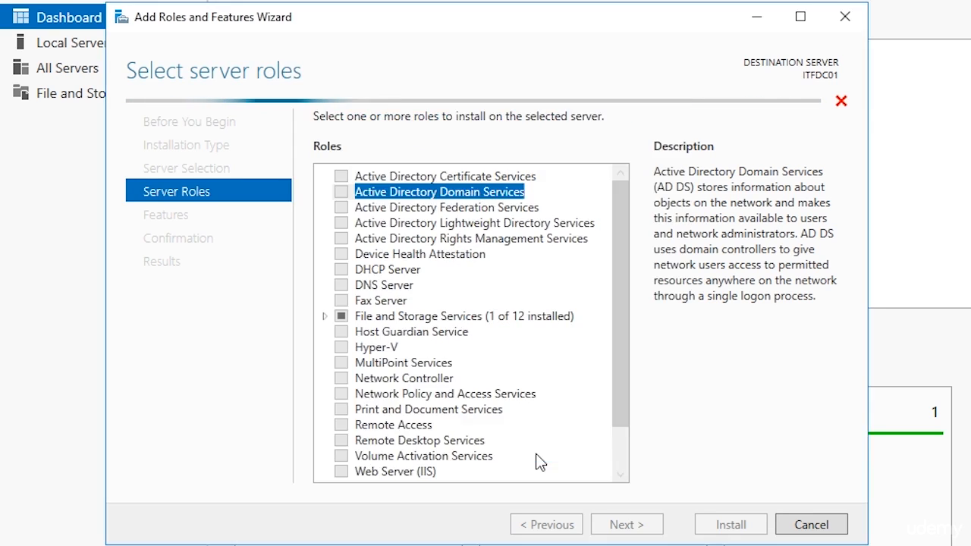
left_click(624, 525)
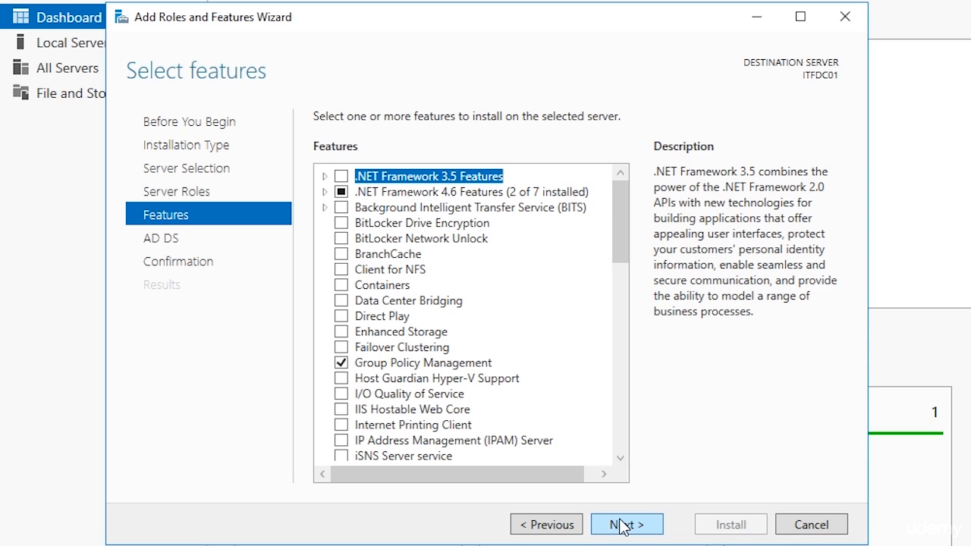
left_click(623, 525)
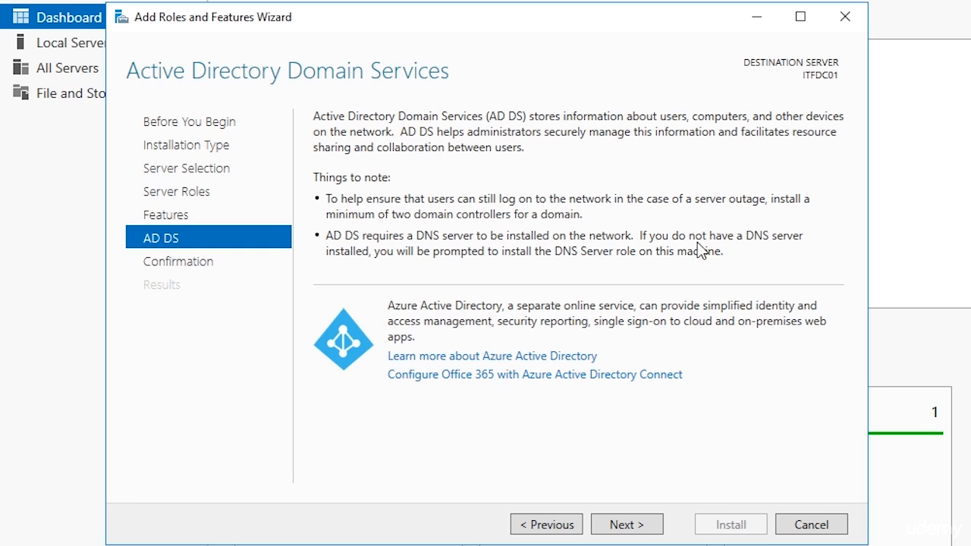
left_click(627, 524)
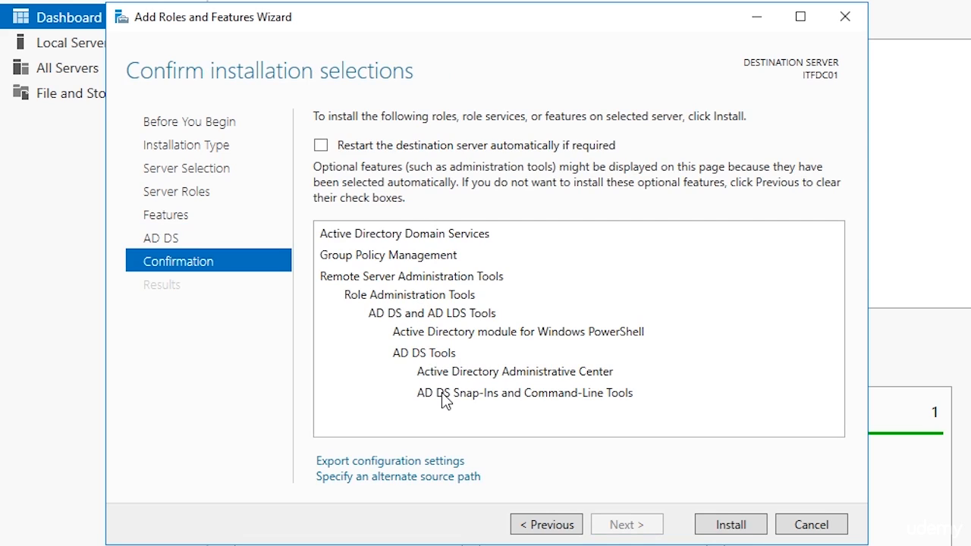
left_click(733, 528)
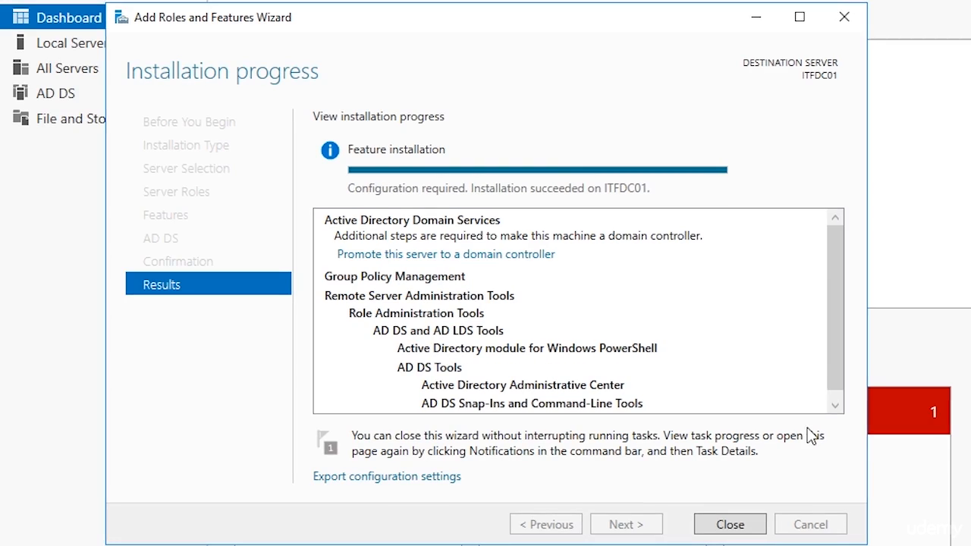
- Close the wizard and start promoting this server to a domain controller
left_click(730, 524)
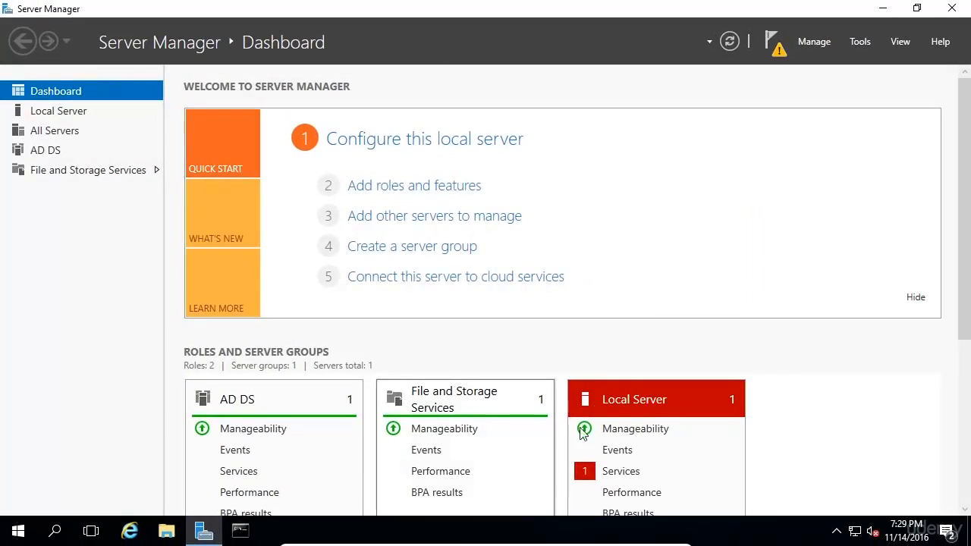
left_click(777, 49)
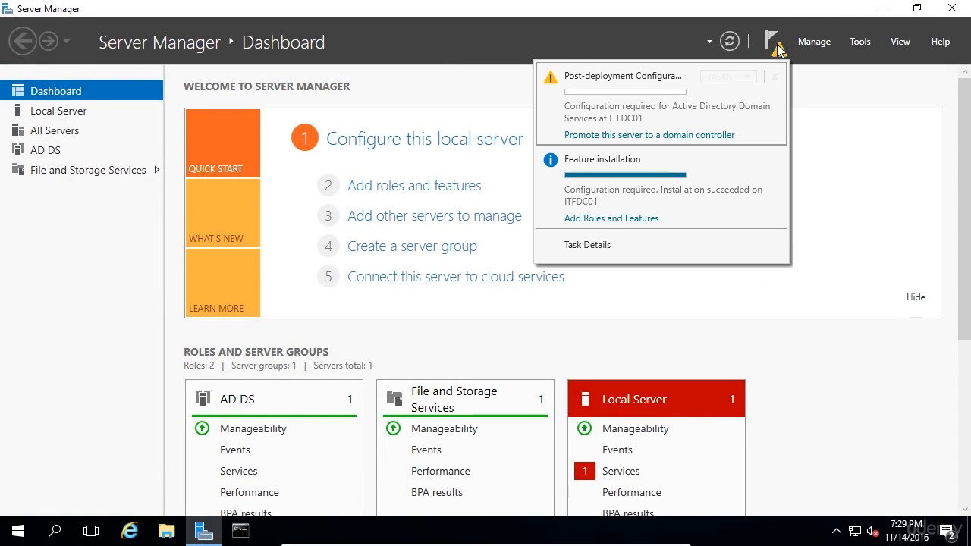
left_click(697, 135)
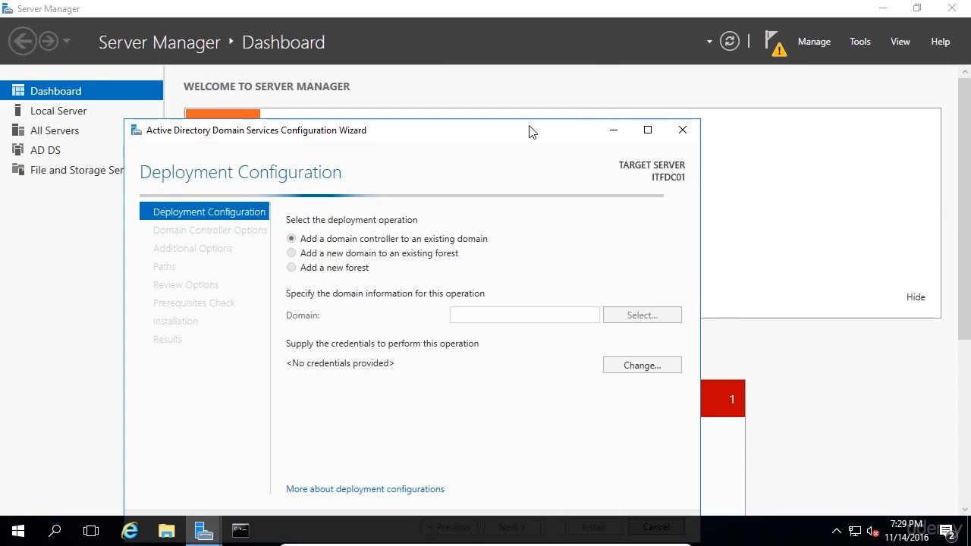
left_click_drag(529, 130, 594, 66)
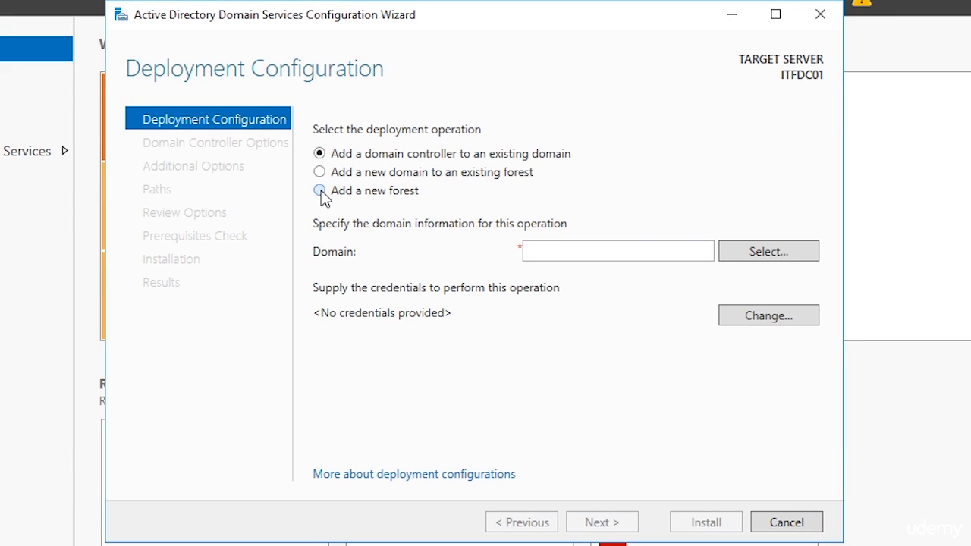
- Choose to add a new forest with root domain name itflee.com and continue
left_click(322, 195)
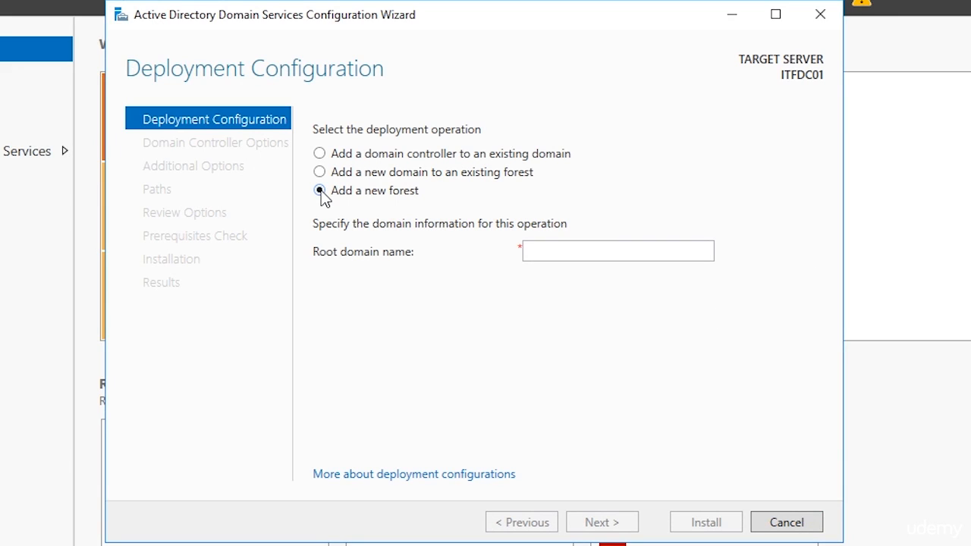
left_click(543, 259)
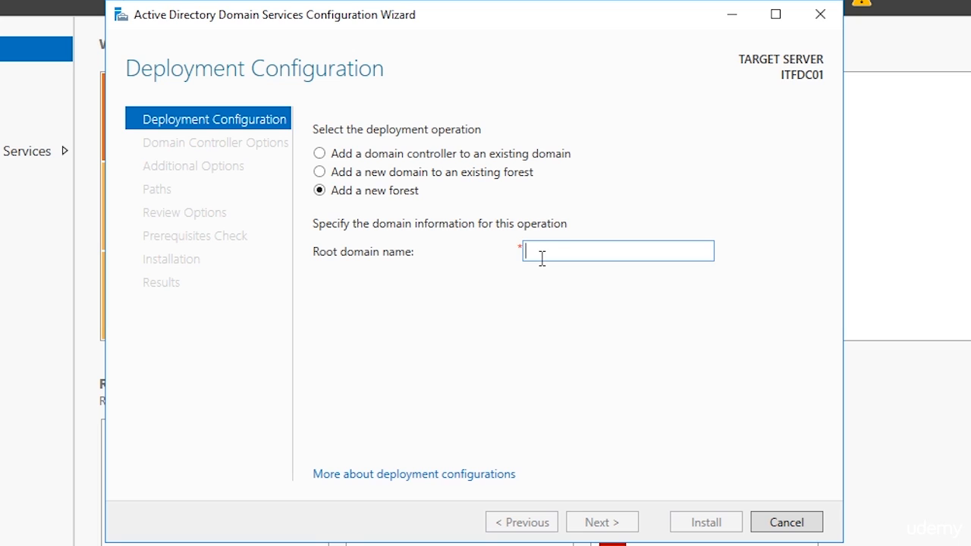
type("itflee.com")
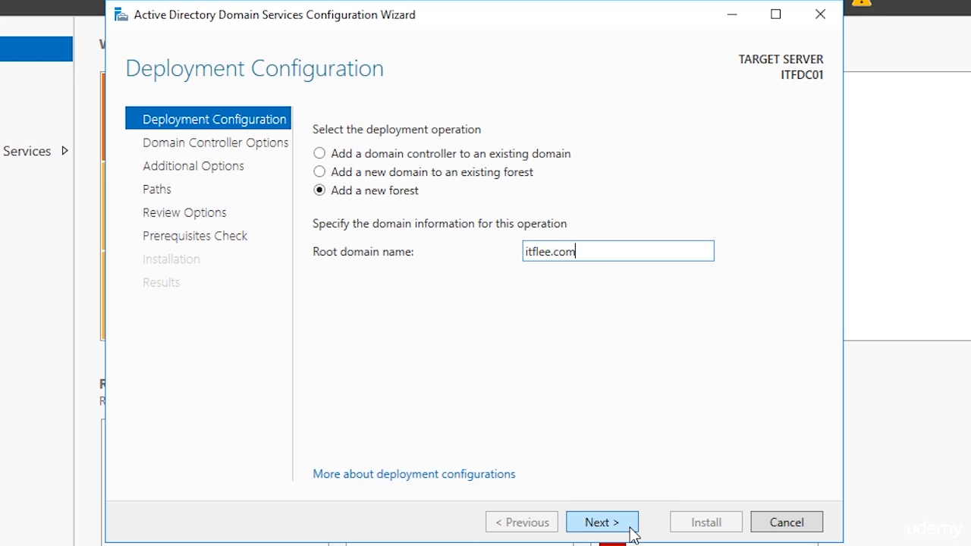
left_click(602, 522)
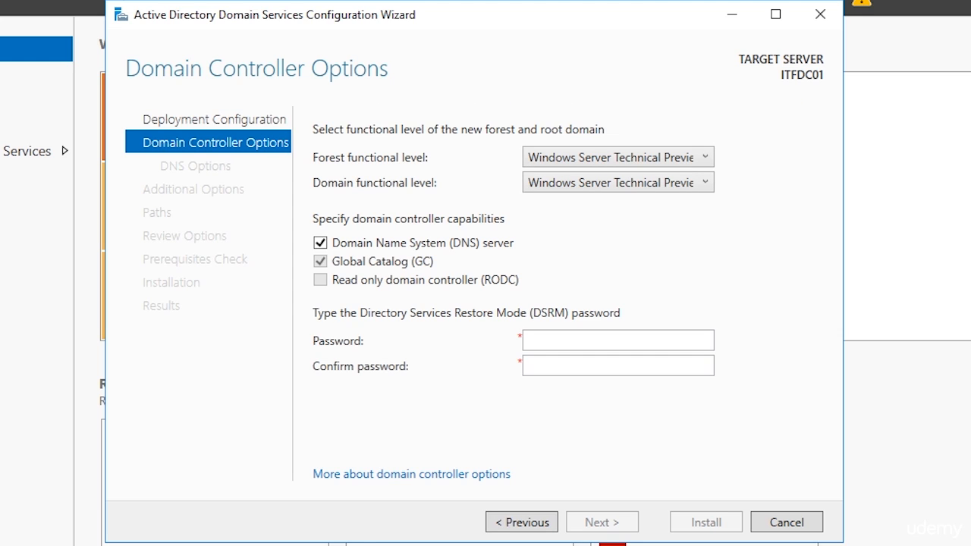
- Inspect the forest and domain functional level options, keeping Windows Server Technical Preview
left_click(685, 164)
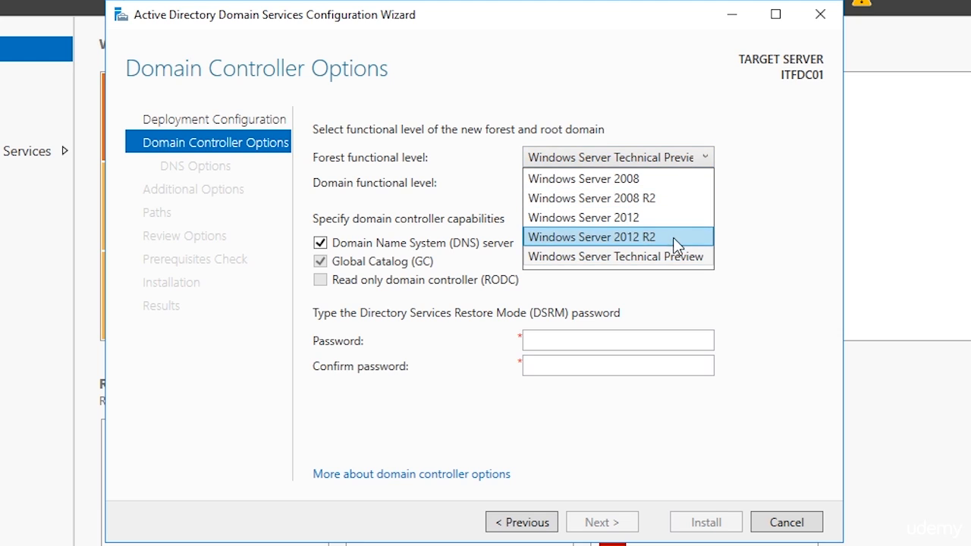
left_click(750, 259)
left_click(696, 185)
left_click(695, 190)
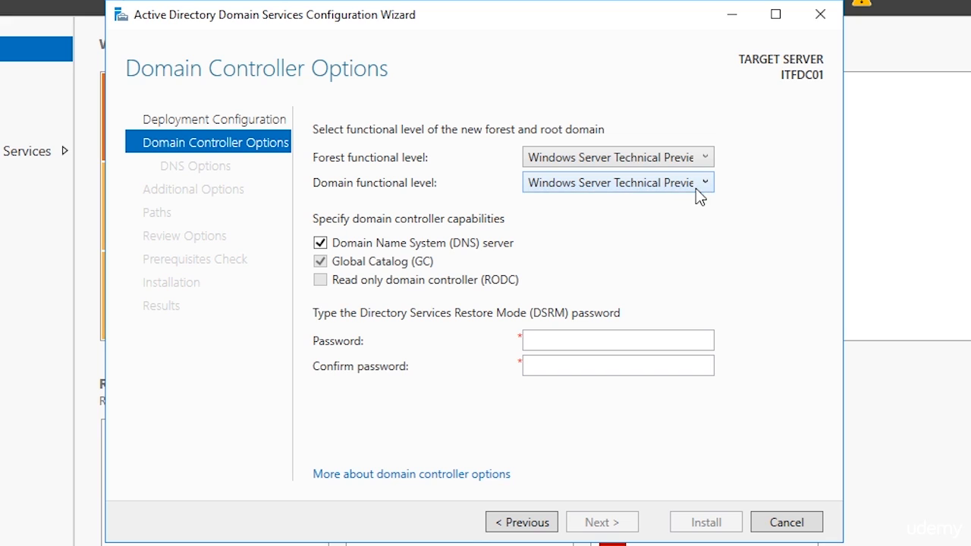
left_click(695, 164)
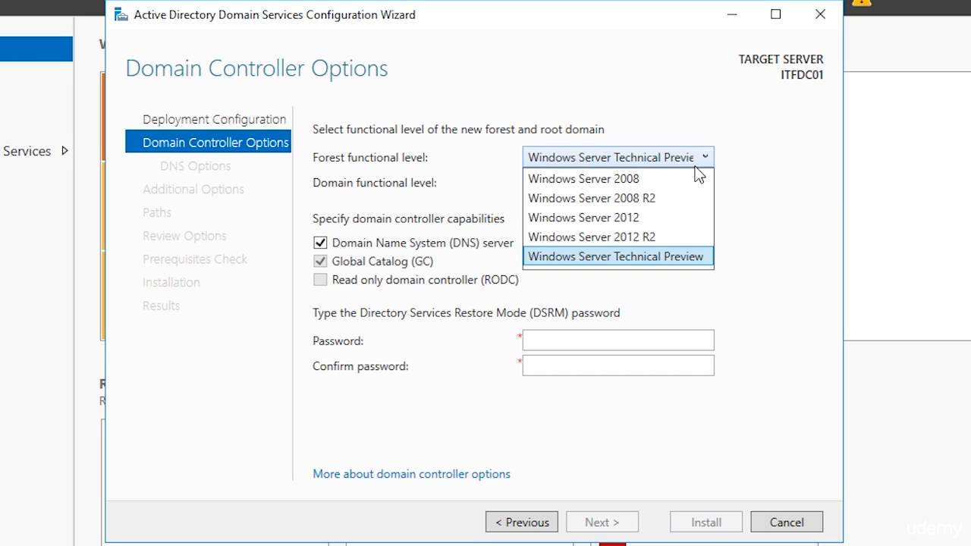
left_click(639, 257)
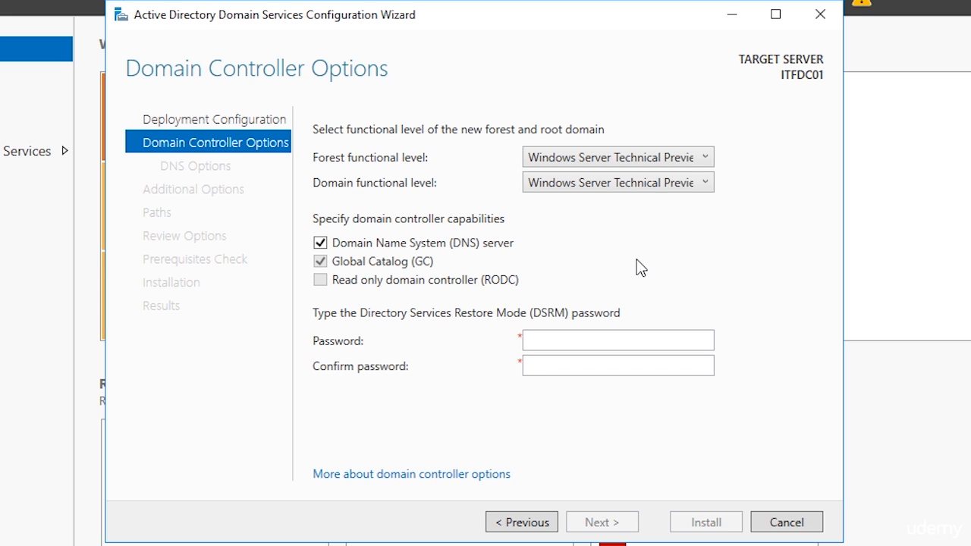
left_click(634, 159)
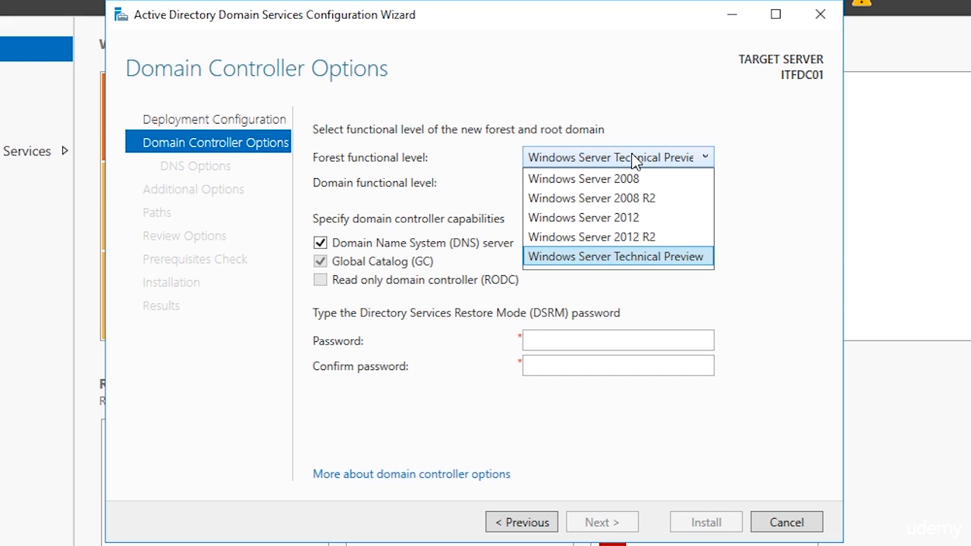
left_click(624, 257)
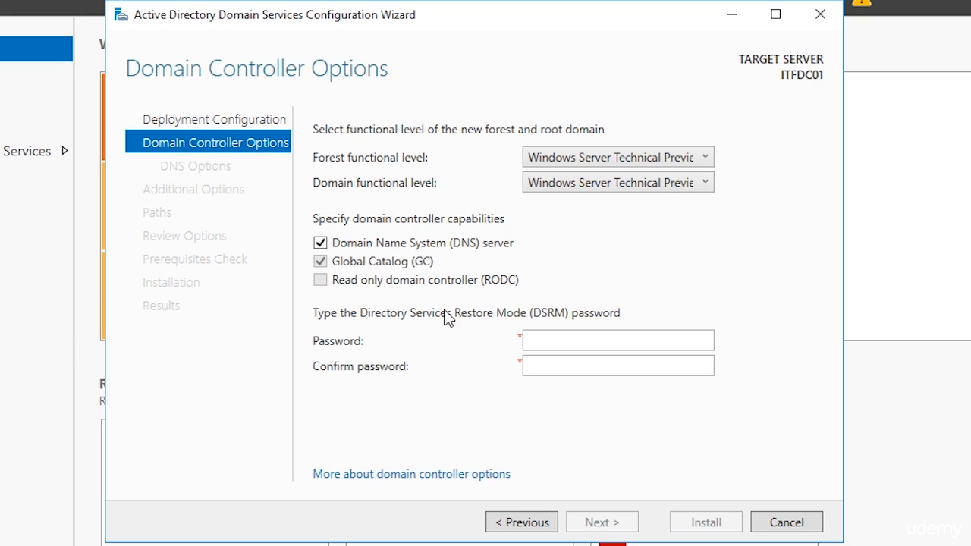
- Enter and confirm the Directory Services Restore Mode password, then continue
left_click(542, 340)
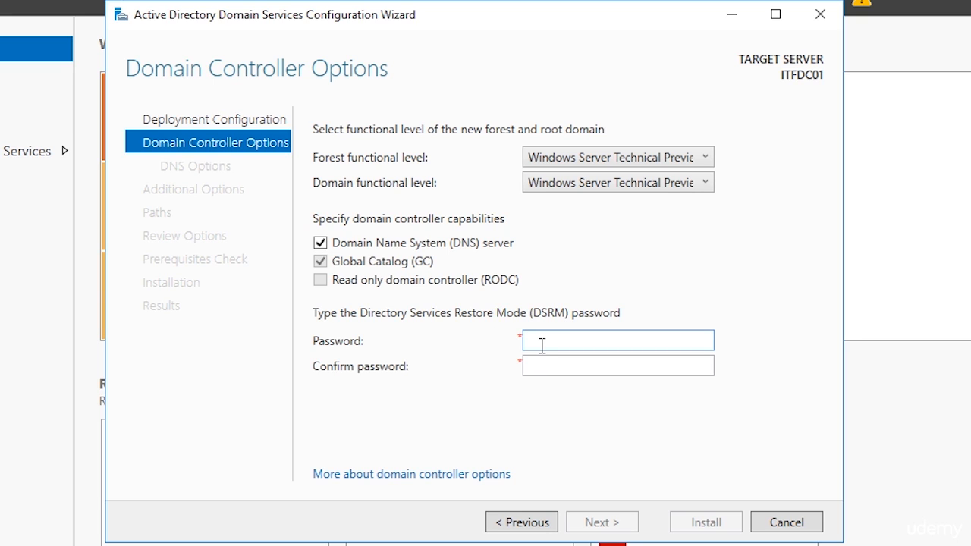
type("**********")
key("Tab")
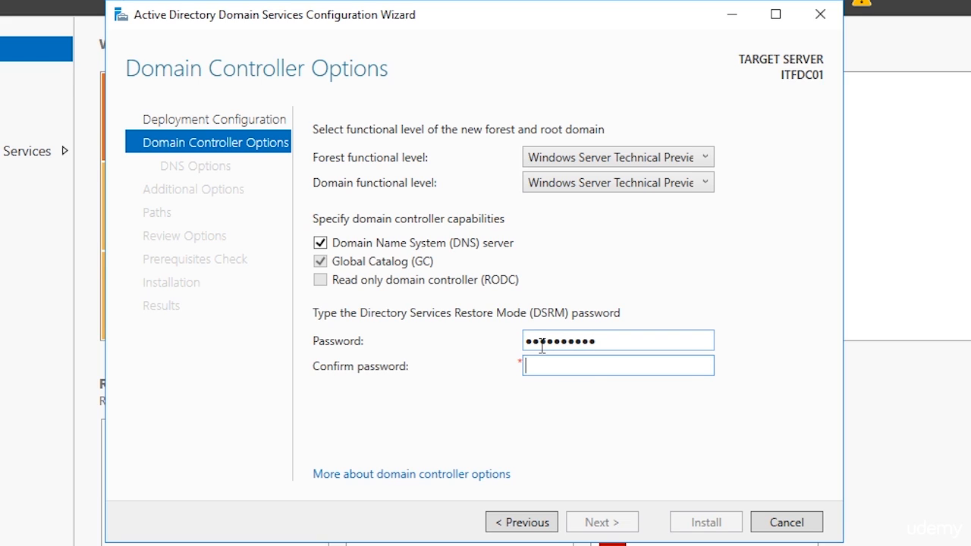
type("**********")
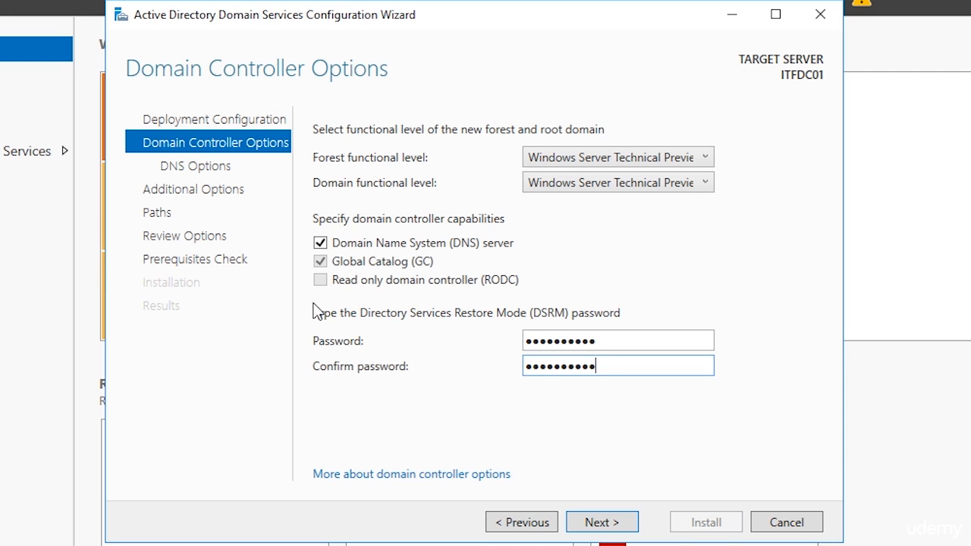
left_click(600, 529)
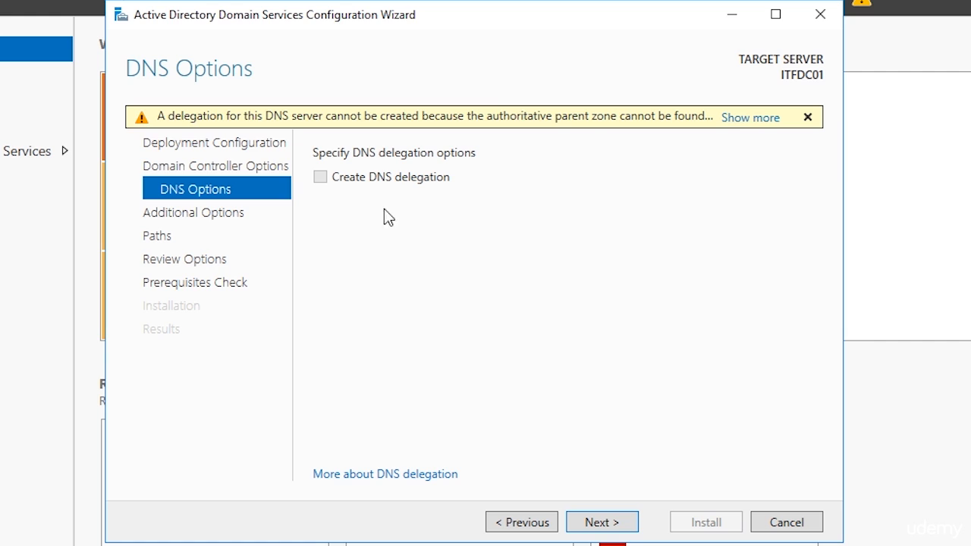
- Read the full DNS delegation warning, dismiss it, and continue past DNS Options
left_click(749, 119)
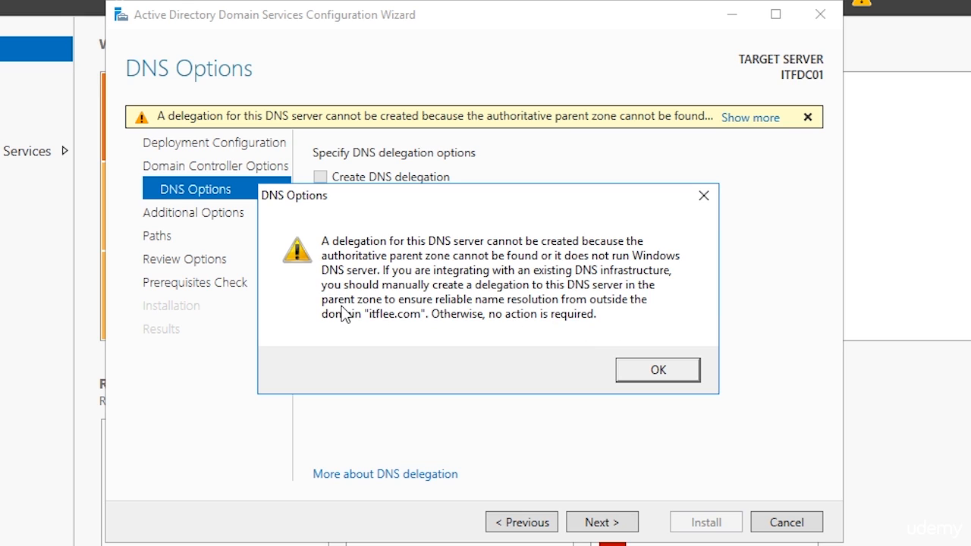
left_click(652, 369)
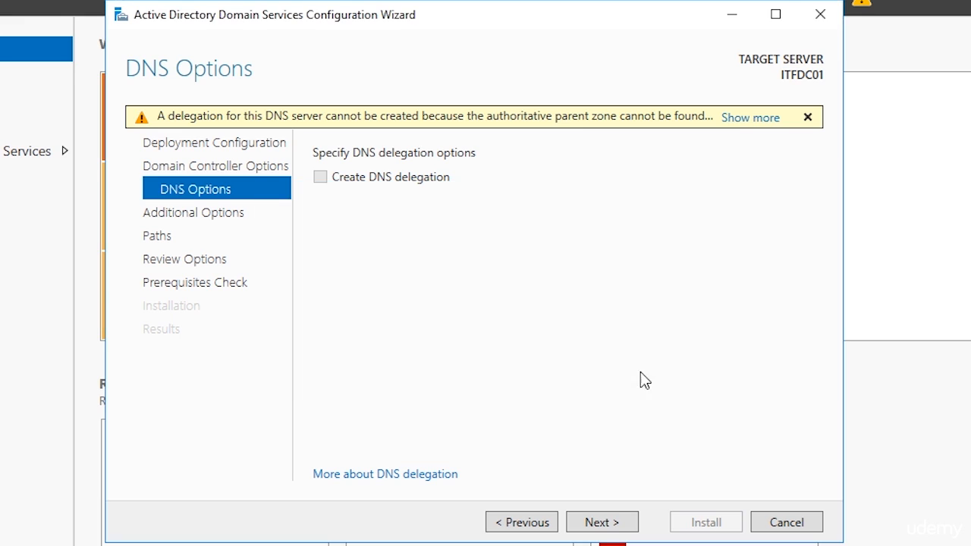
left_click(603, 526)
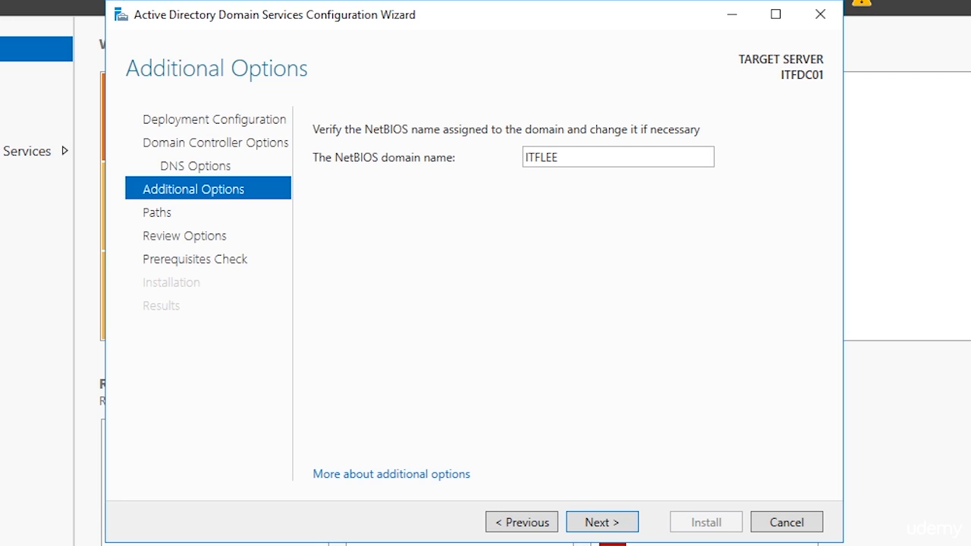
- Keep the NetBIOS domain name ITFLEE and continue
double_click(577, 157)
left_click(601, 159)
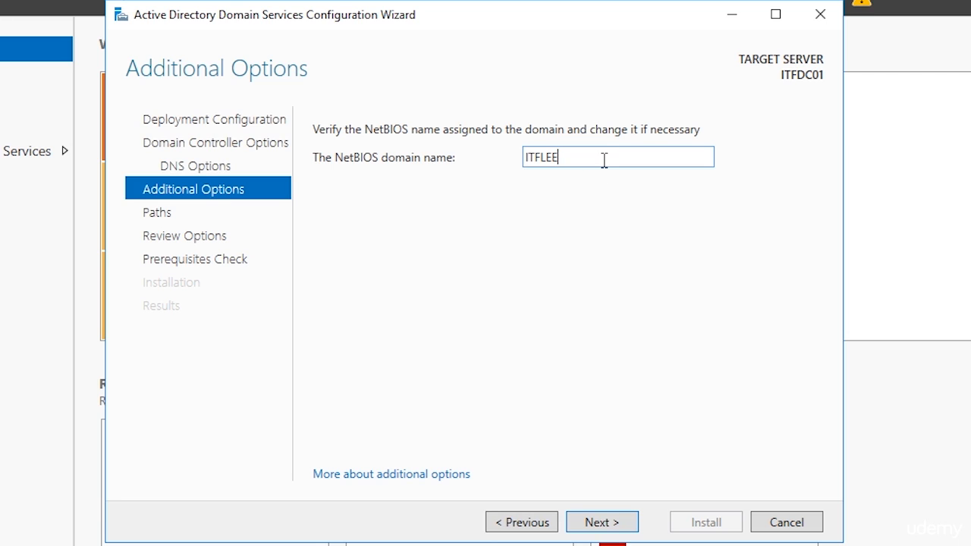
left_click_drag(563, 158, 543, 160)
left_click(539, 160)
left_click(605, 524)
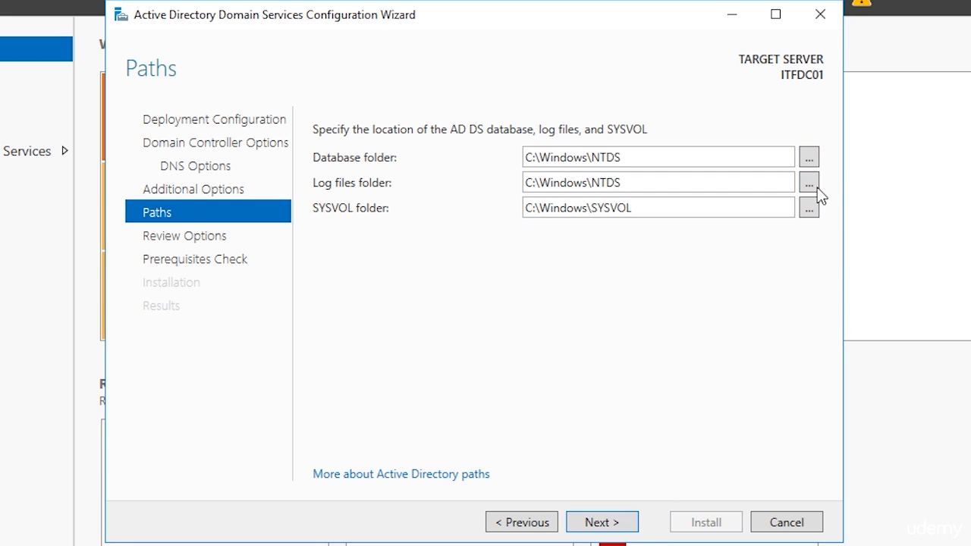
- Keep the default database, log files and SYSVOL folder paths and continue to the review
left_click(809, 157)
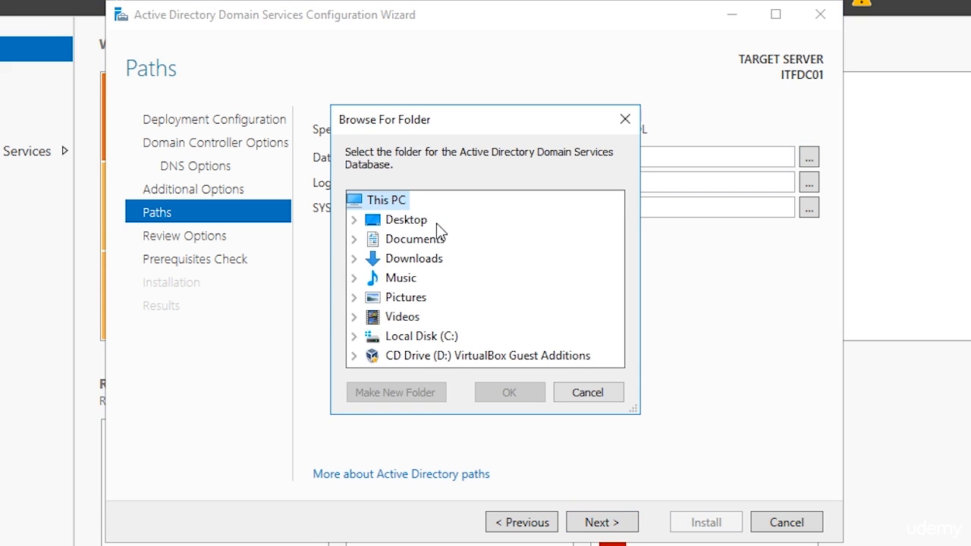
left_click(599, 397)
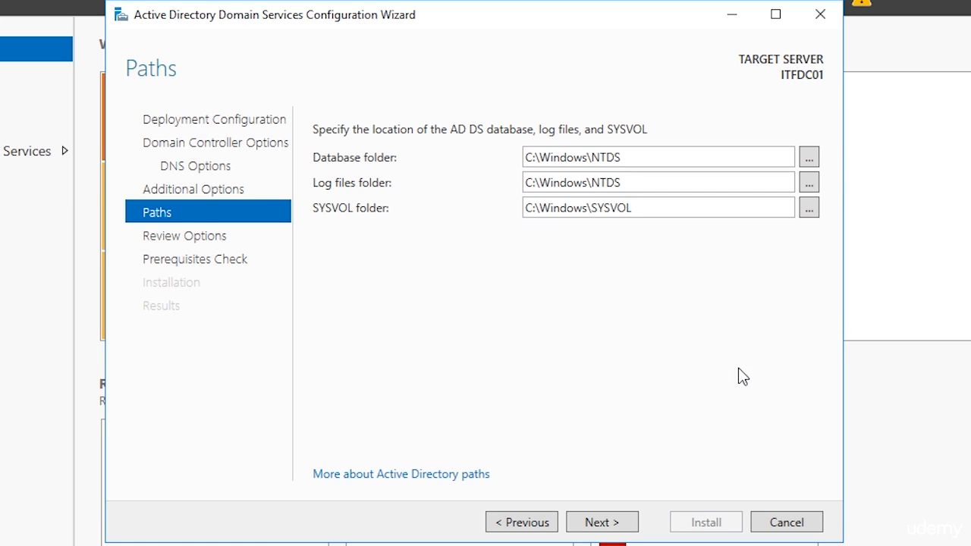
left_click(620, 523)
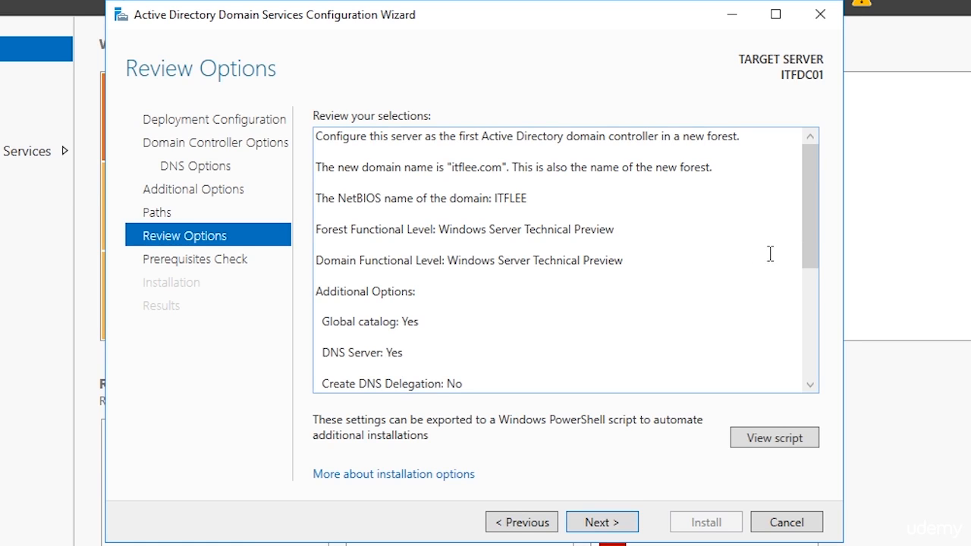
- Review the selections and examine the generated PowerShell deployment script, then close it
left_click_drag(806, 241, 808, 343)
left_click(815, 443)
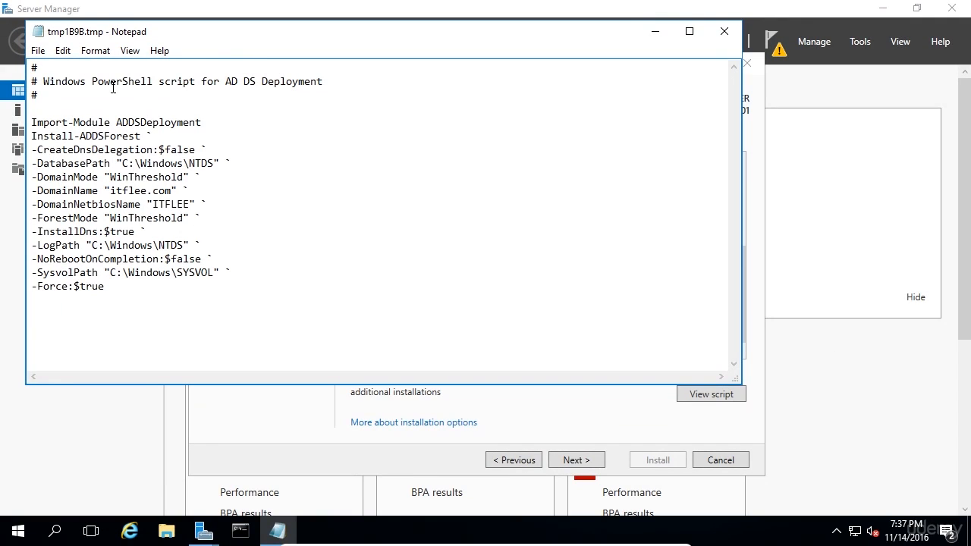
left_click_drag(43, 81, 159, 81)
left_click_drag(285, 72, 312, 81)
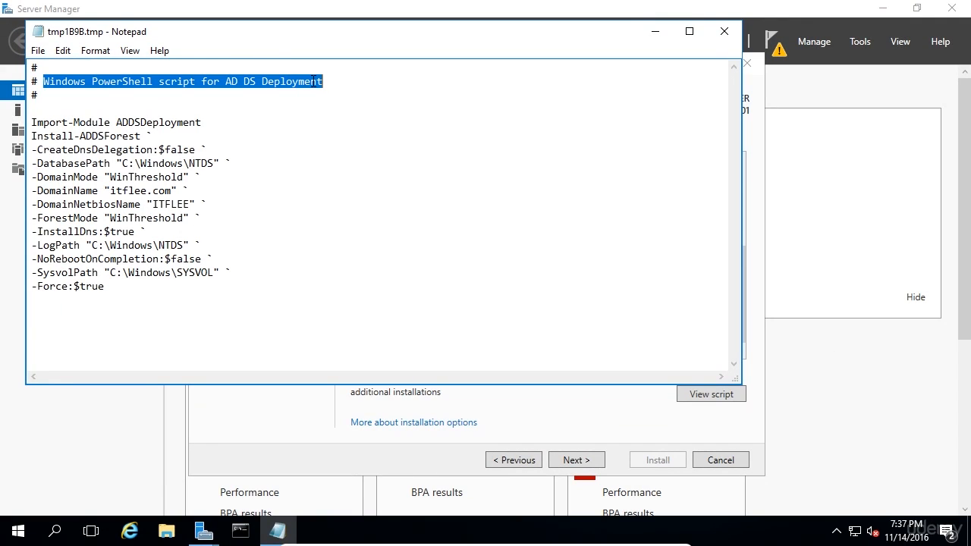
left_click_drag(36, 123, 160, 168)
left_click(161, 167)
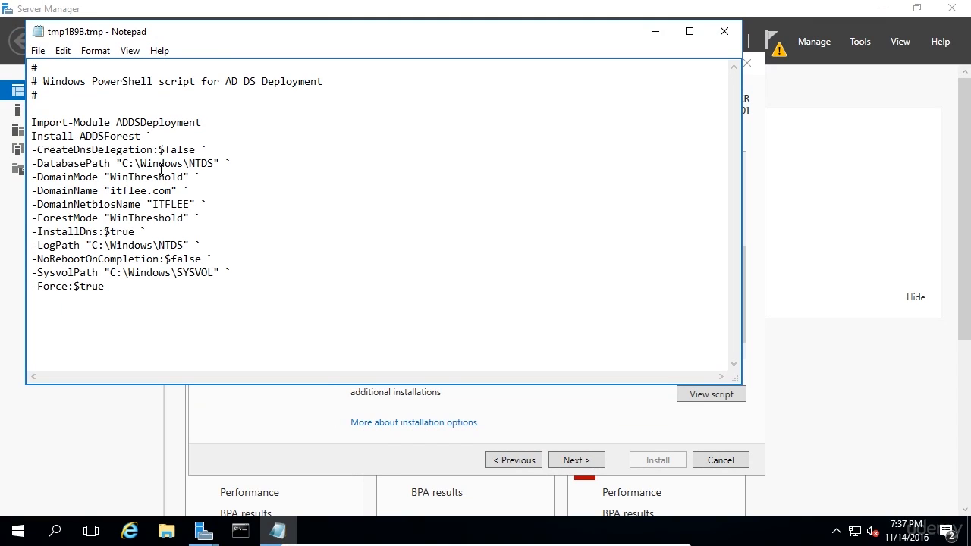
double_click(134, 190)
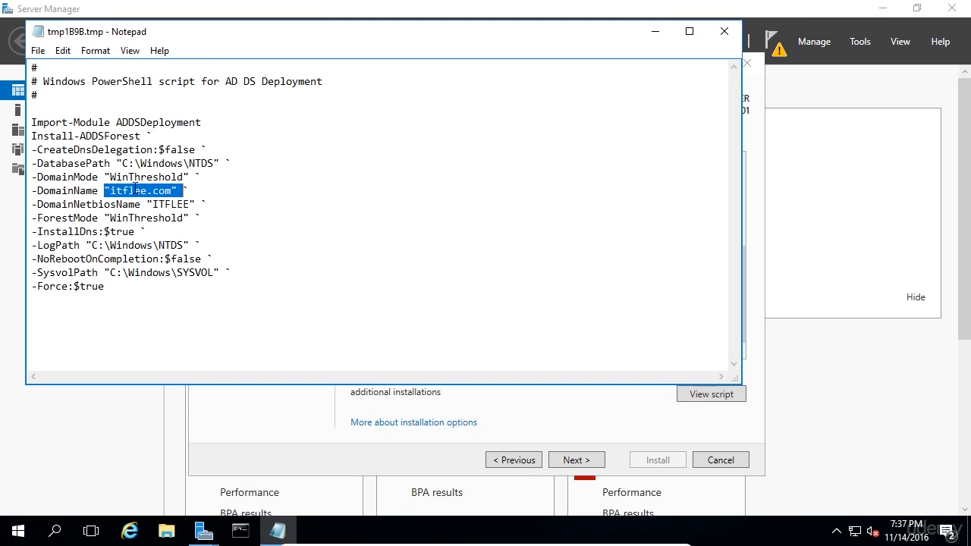
double_click(161, 205)
left_click(124, 232)
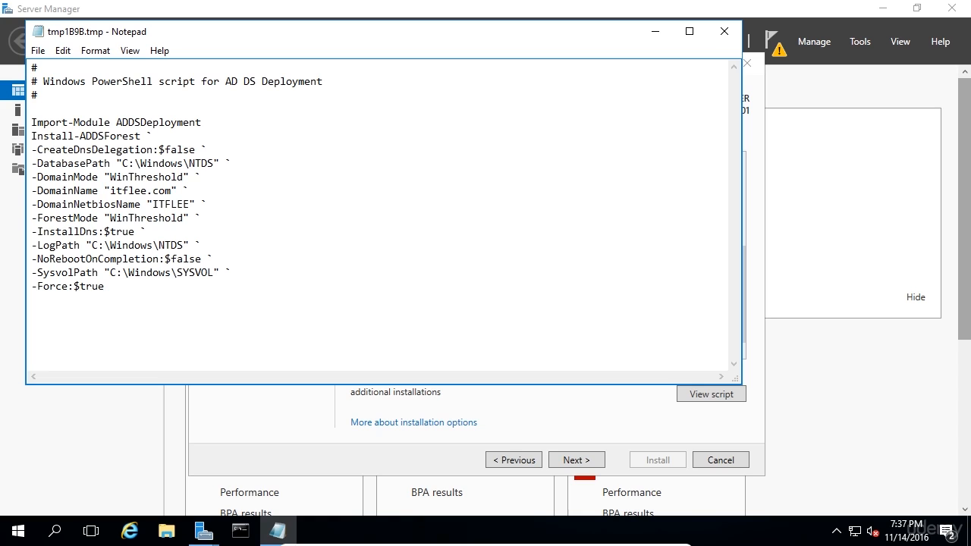
left_click(729, 32)
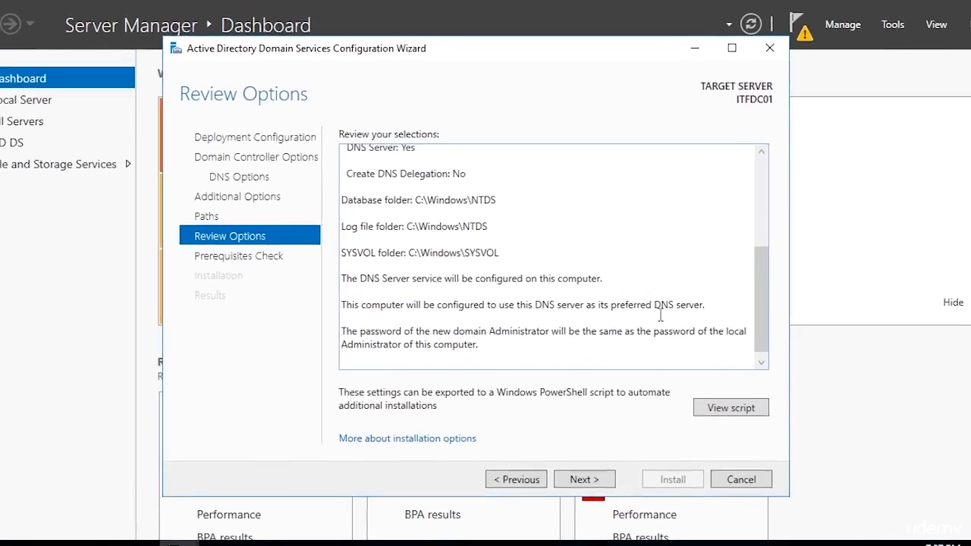
- Continue to the prerequisites check, read through the results, and start the installation
left_click(616, 501)
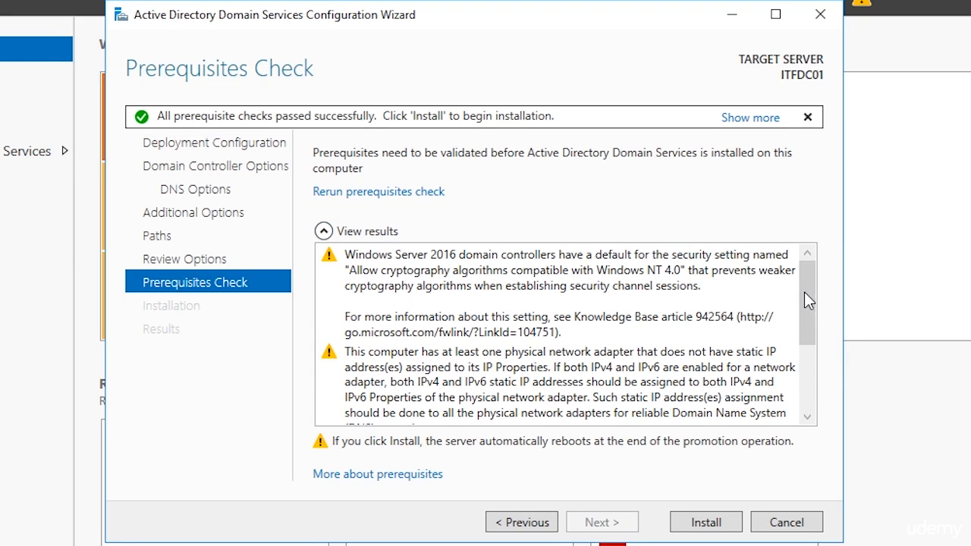
mouse_move(806, 296)
left_mouse_down()
mouse_move(819, 343)
mouse_move(811, 282)
left_mouse_up()
left_click(533, 268)
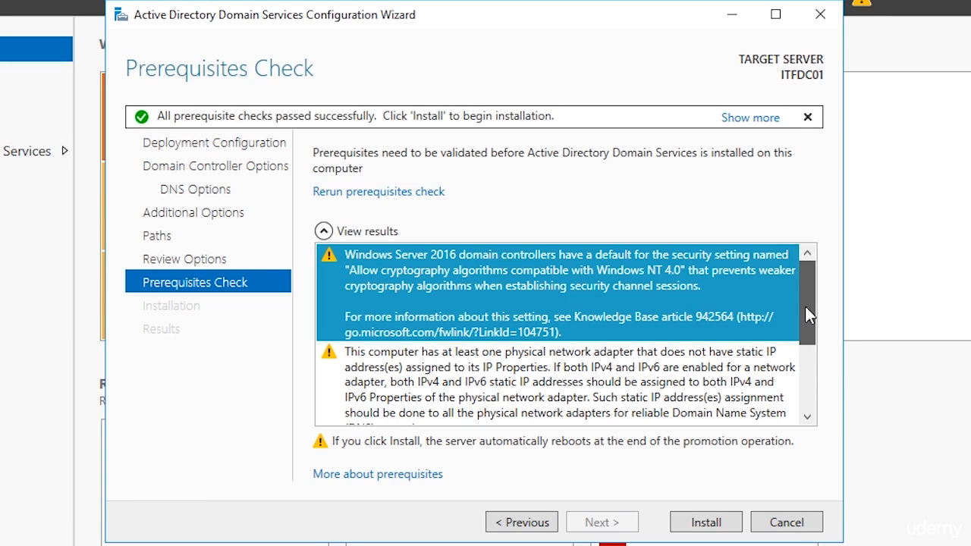
left_click_drag(805, 306, 800, 350)
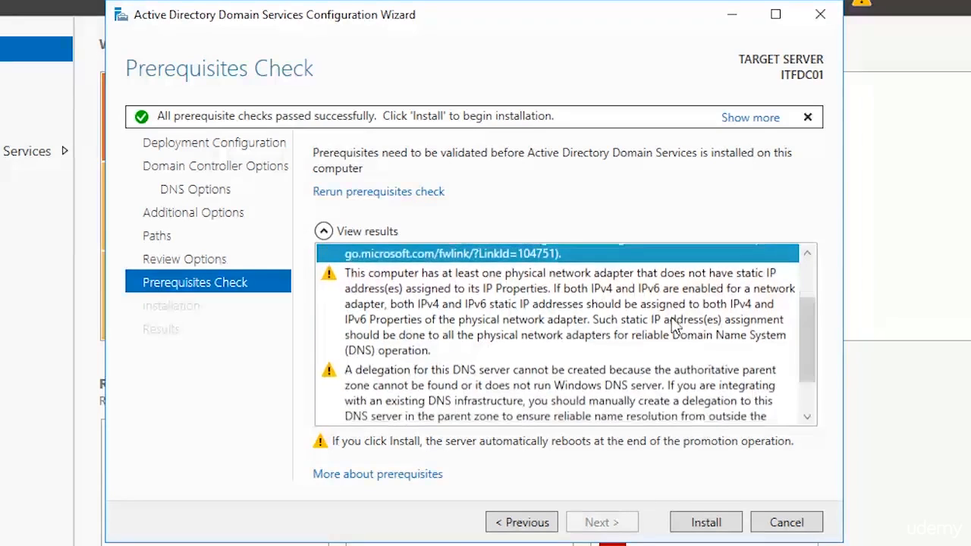
left_click(666, 316)
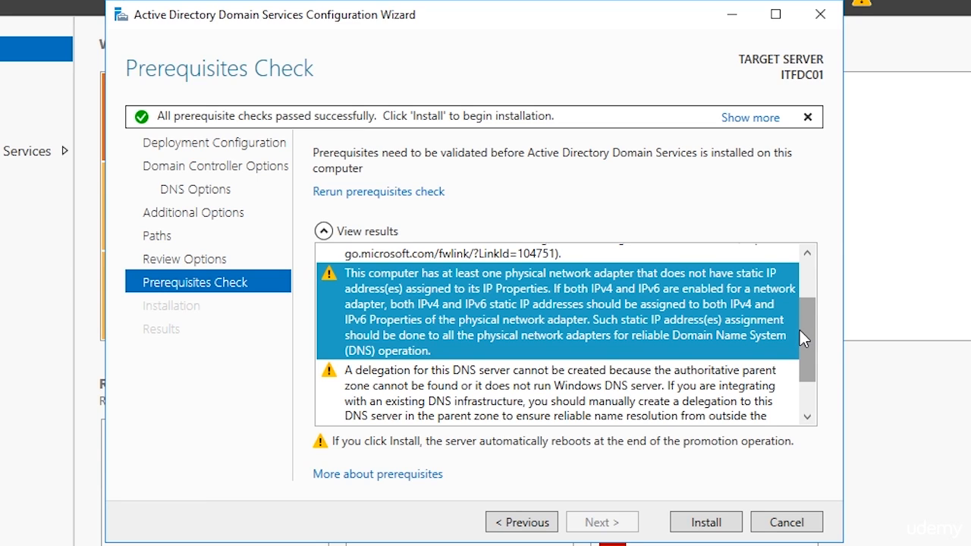
left_click_drag(800, 332, 792, 365)
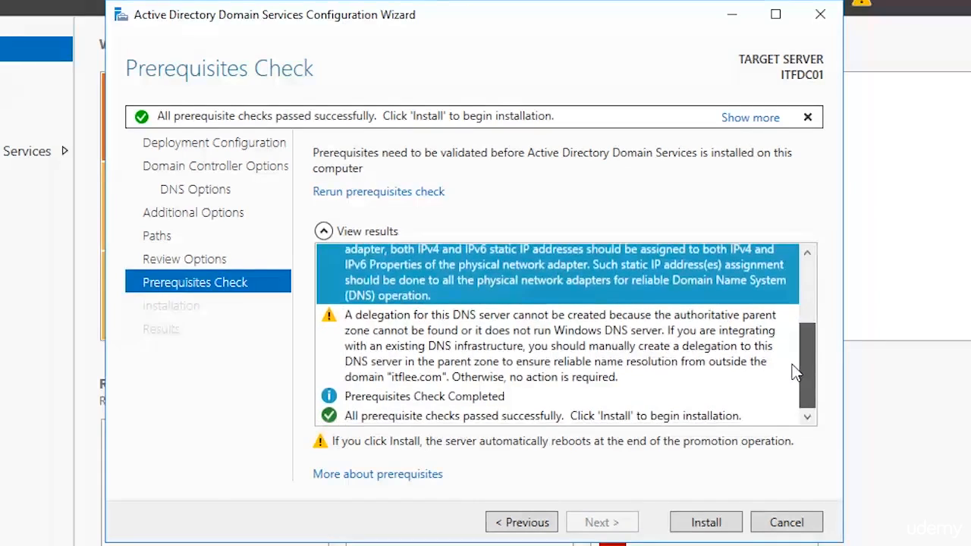
left_click(713, 347)
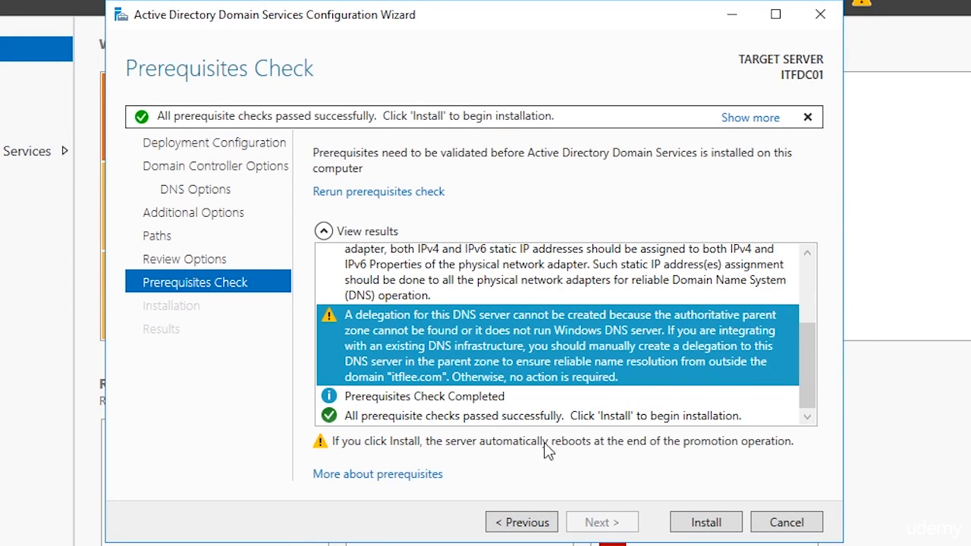
left_click(692, 531)
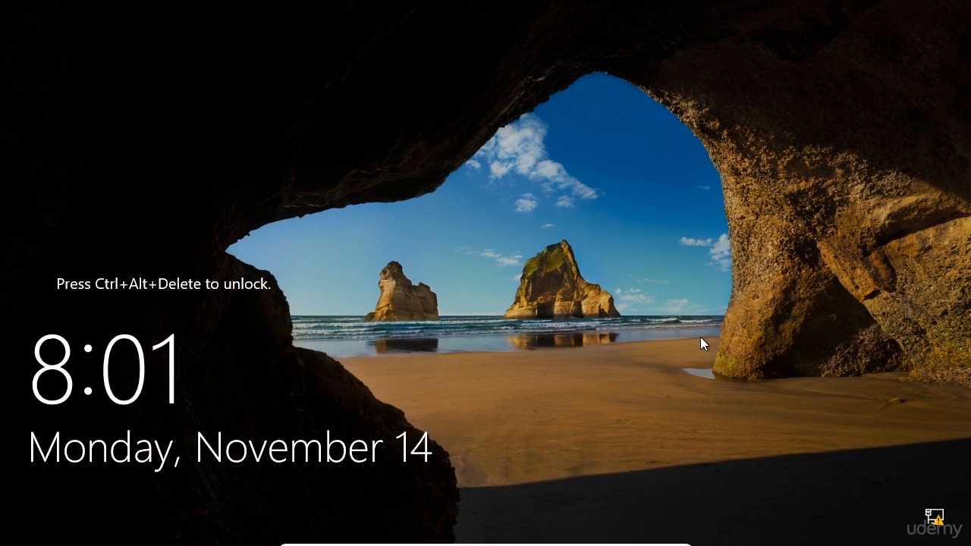
- Unlock the sign-in screen and demonstrate the domain\username format under Other user, then clear it
key("ctrl+alt+Delete")
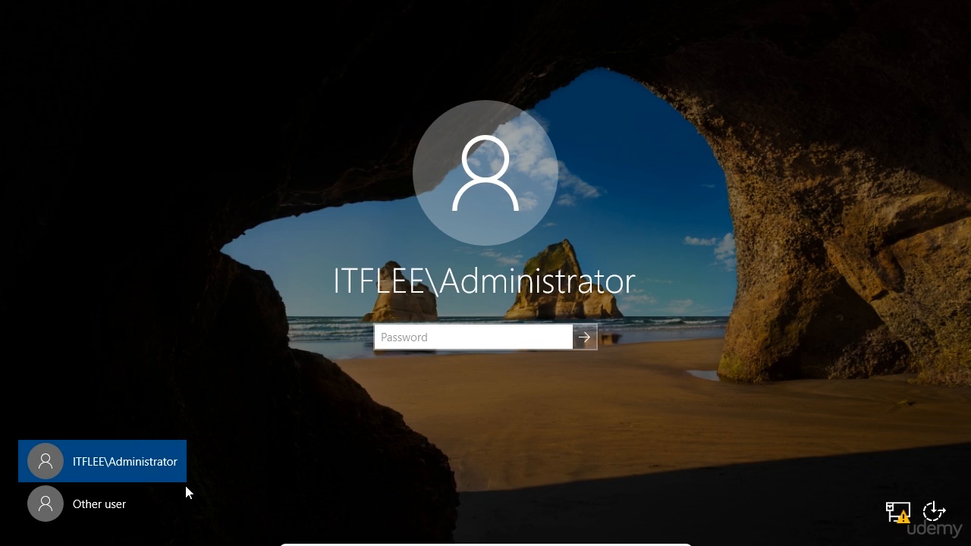
left_click(133, 499)
type("domain\\]")
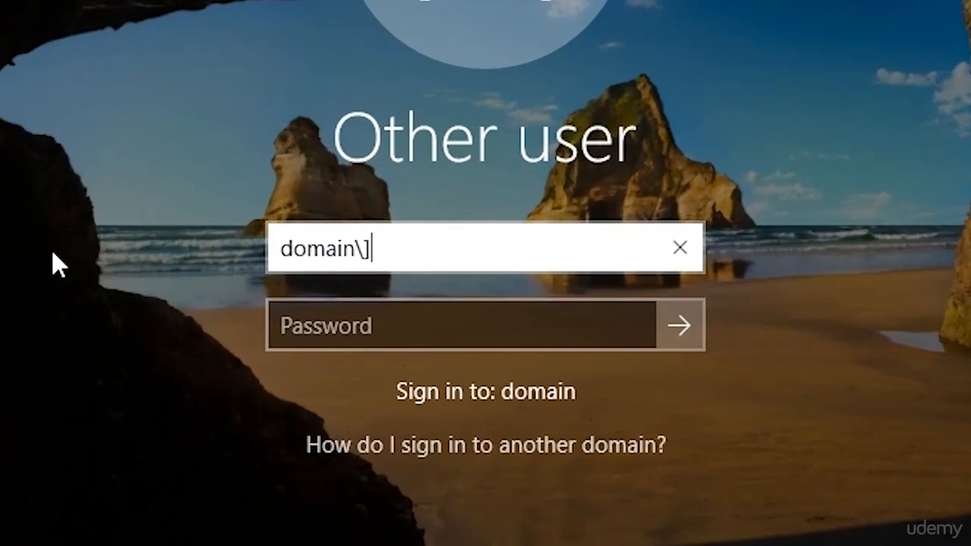
key("BackSpace")
type("user")
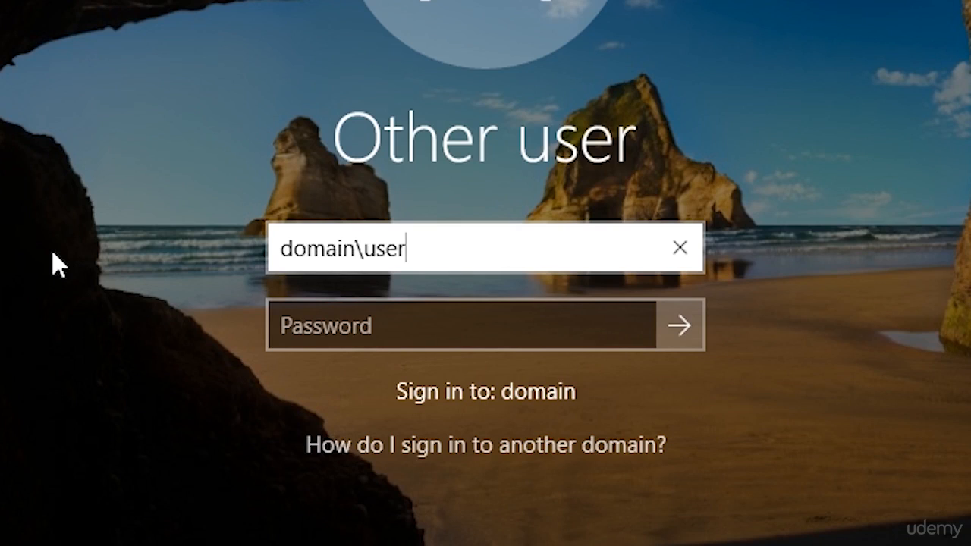
type("name")
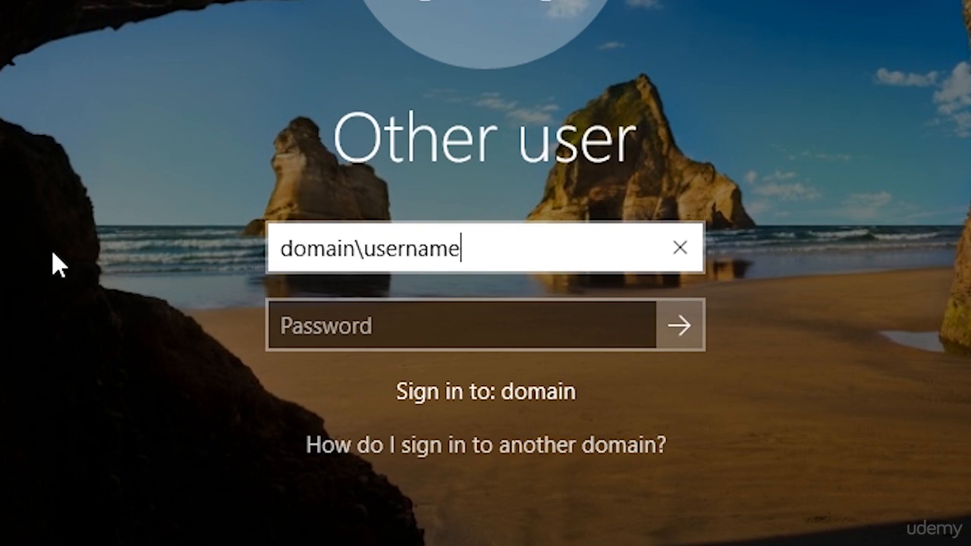
key("BackSpace")
key("BackSpace")
key("BackSpace")
key("BackSpace")
key("BackSpace")
key("BackSpace")
key("BackSpace")
key("BackSpace")
key("BackSpace")
key("BackSpace")
key("BackSpace")
key("BackSpace")
key("BackSpace")
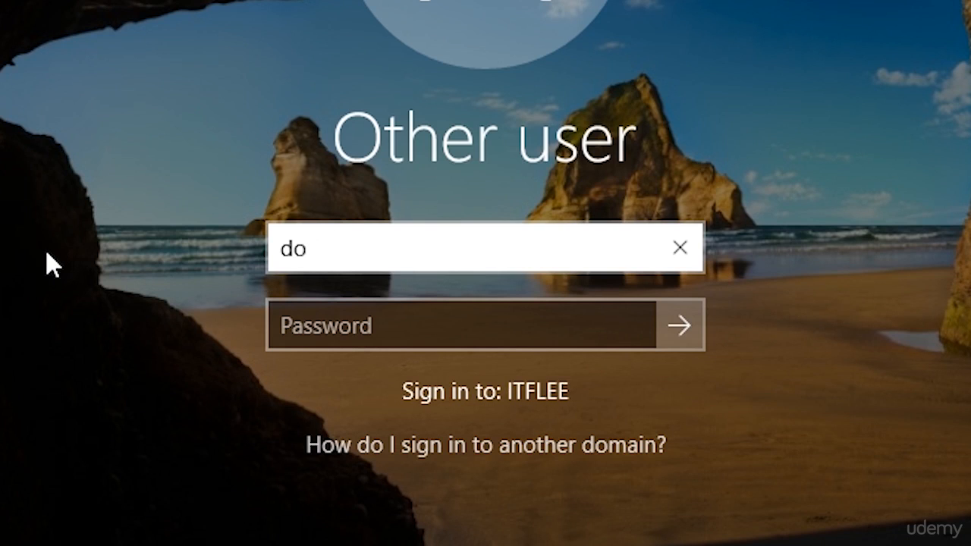
key("BackSpace")
key("BackSpace")
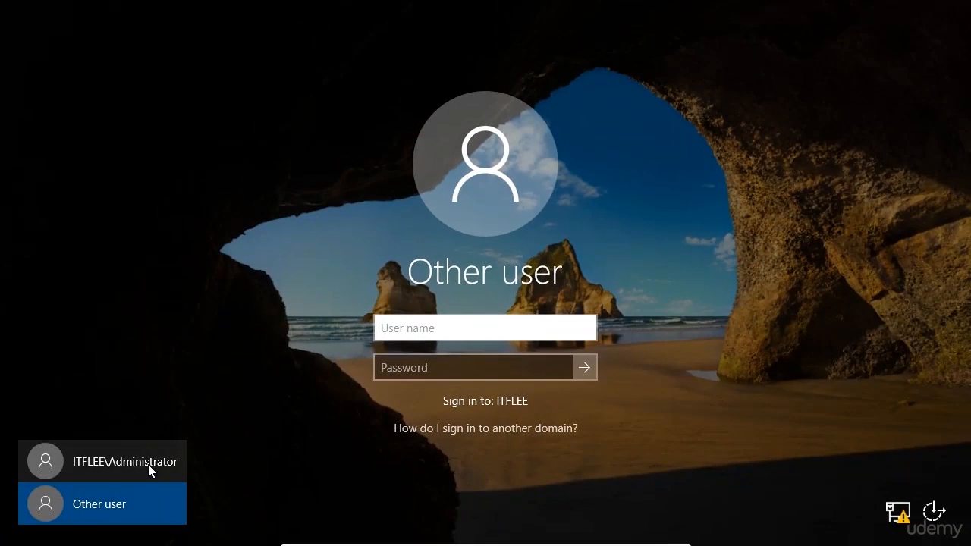
- Sign in as ITFLEE\Administrator by entering the account password
left_click(147, 464)
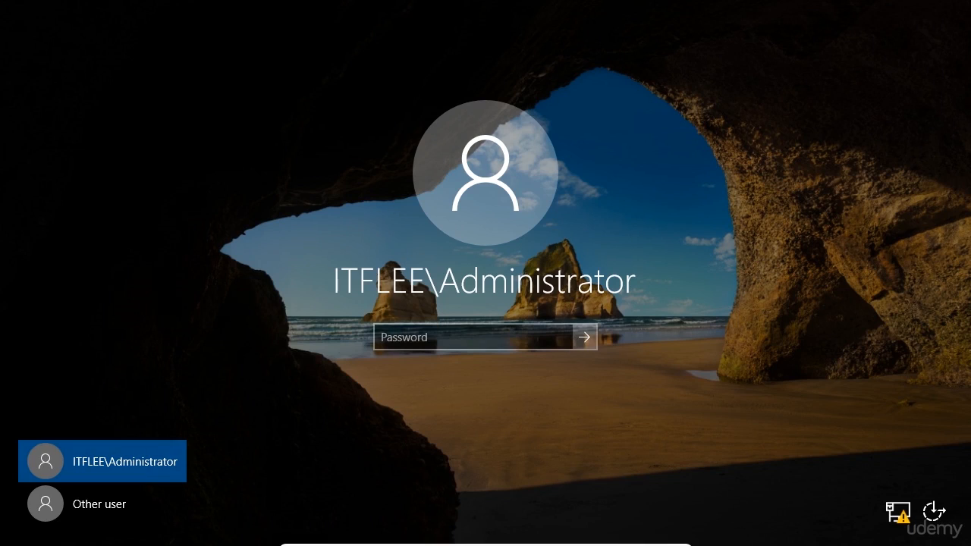
left_click(487, 331)
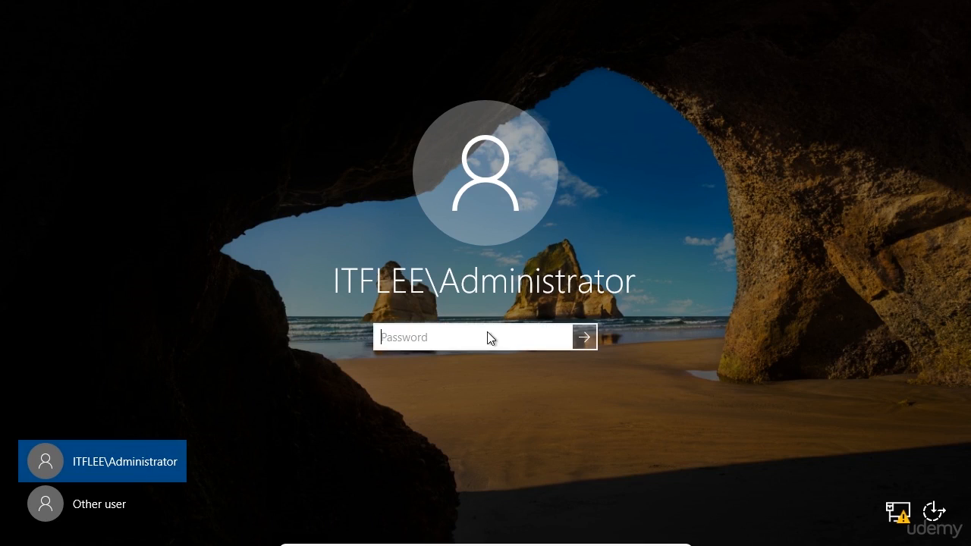
type("•••••••••")
key("Return")
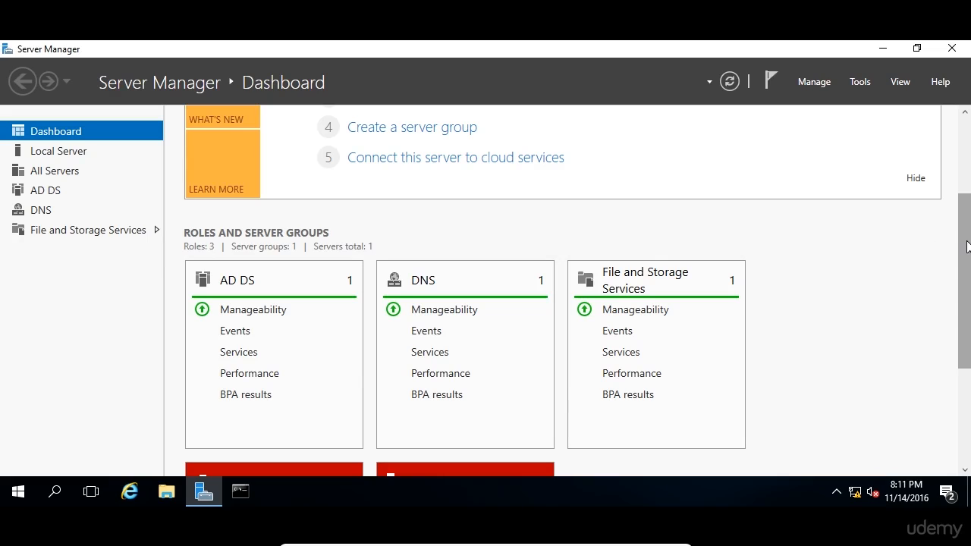
scroll(968, 245, "up", 1)
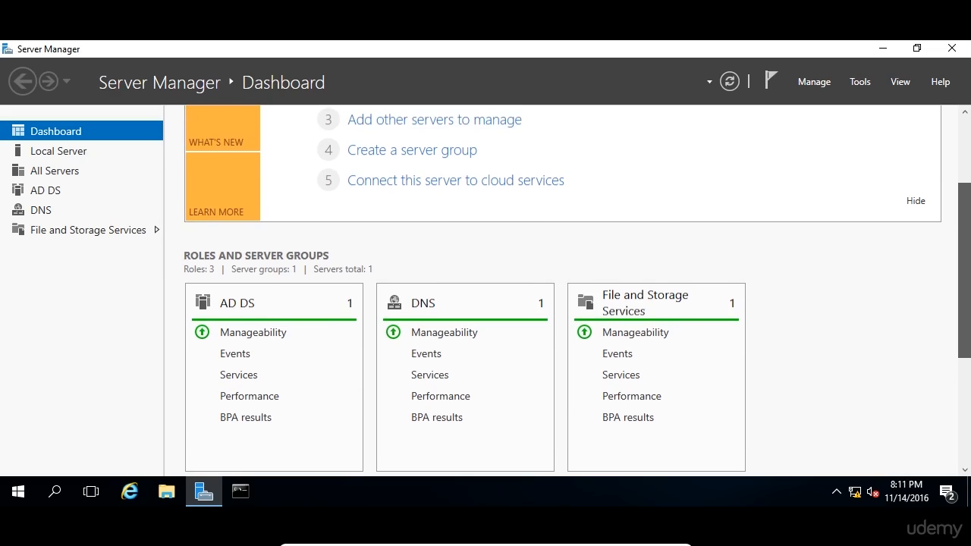